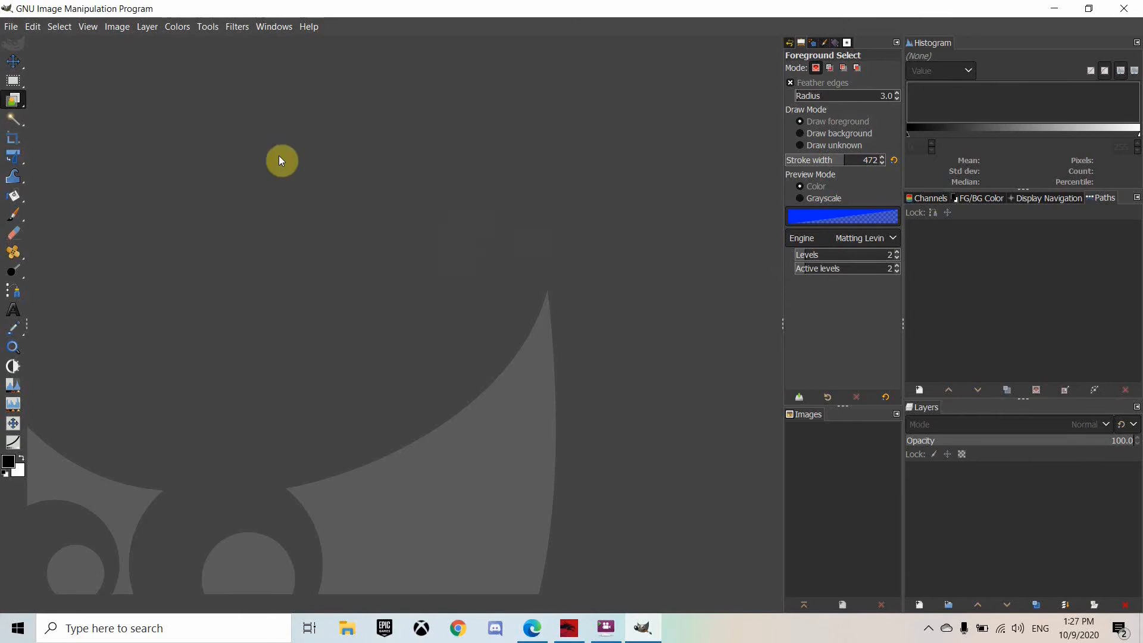
Open the photo pikwizard-6ee9298a0daeccde4df0d2df499bda96 (1).jpg from the Downloads folder
{"action": "left_click", "coordinate": [13, 28]}
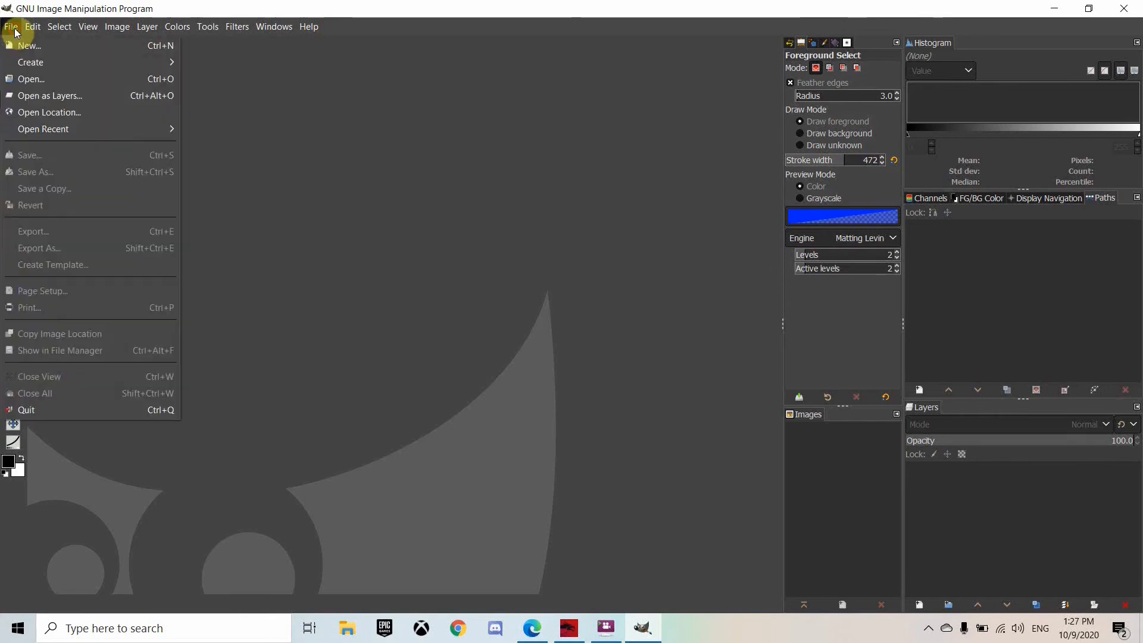
{"action": "left_click", "coordinate": [42, 78]}
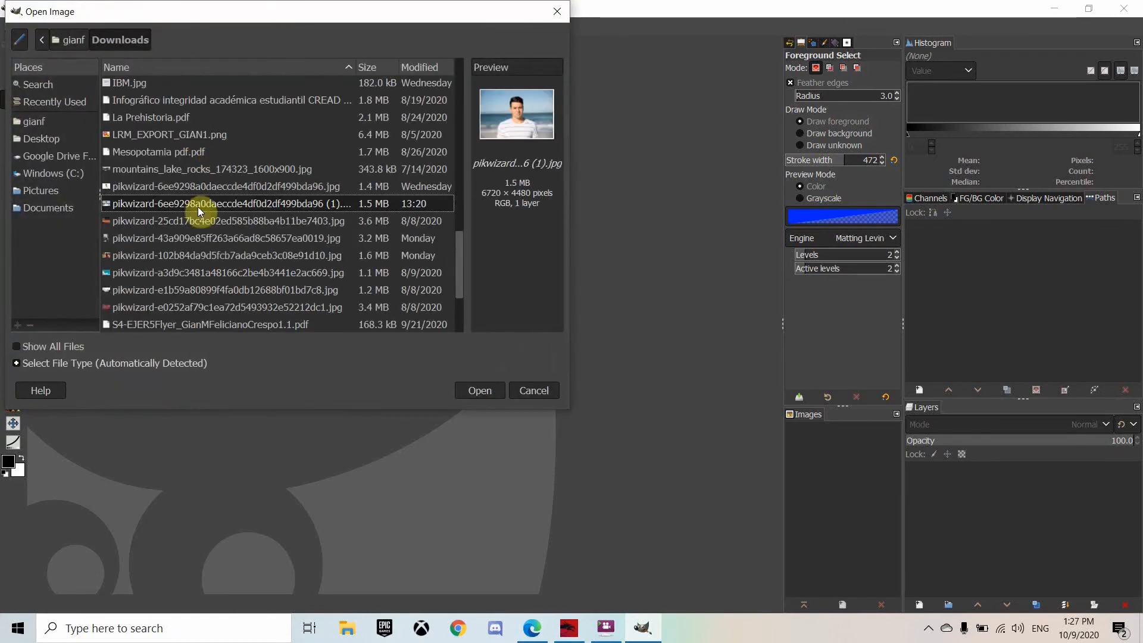
{"action": "double_click", "coordinate": [199, 204]}
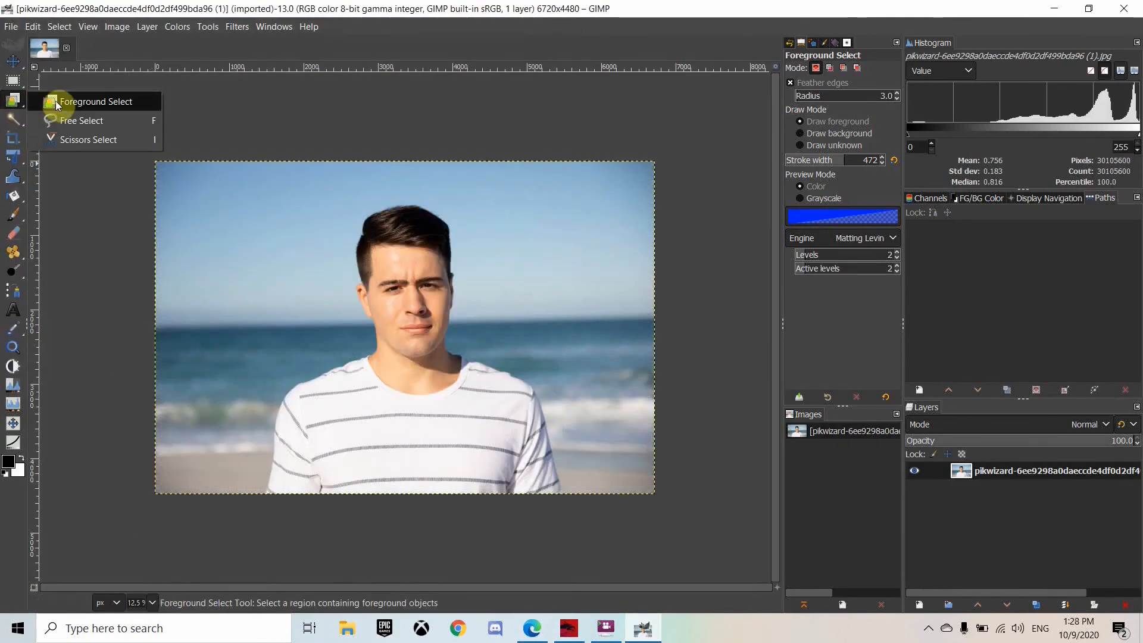
With the Foreground Select tool, roughly outline the man's head and torso and confirm the outline
{"action": "left_click", "coordinate": [56, 101]}
{"action": "left_click", "coordinate": [251, 485]}
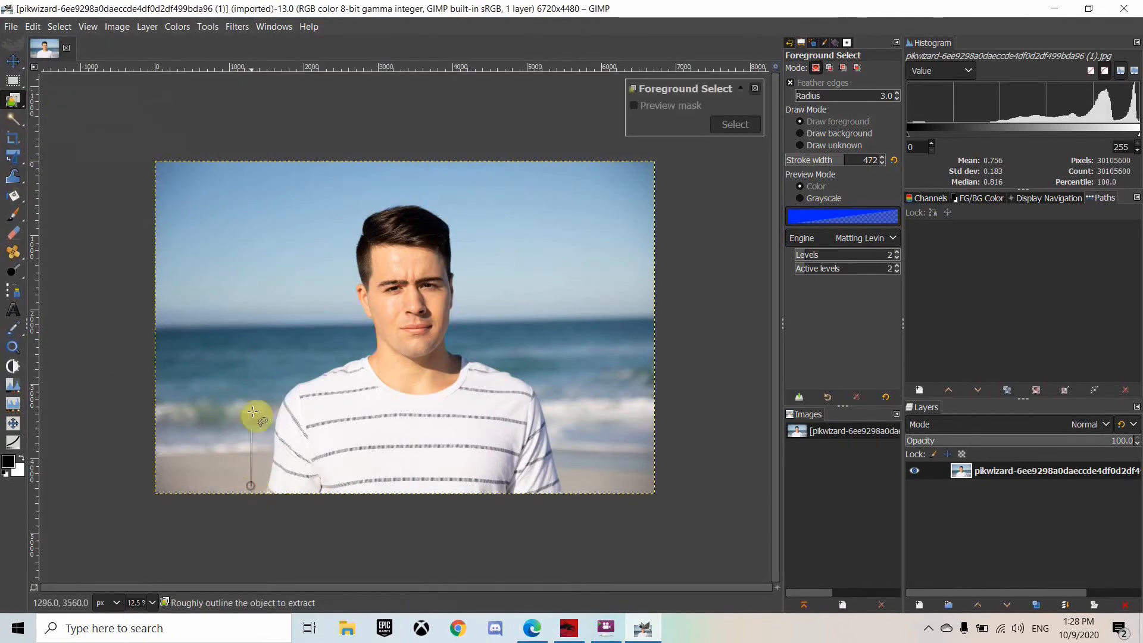
{"action": "left_click", "coordinate": [259, 378]}
{"action": "left_click", "coordinate": [338, 344]}
{"action": "left_click", "coordinate": [340, 216]}
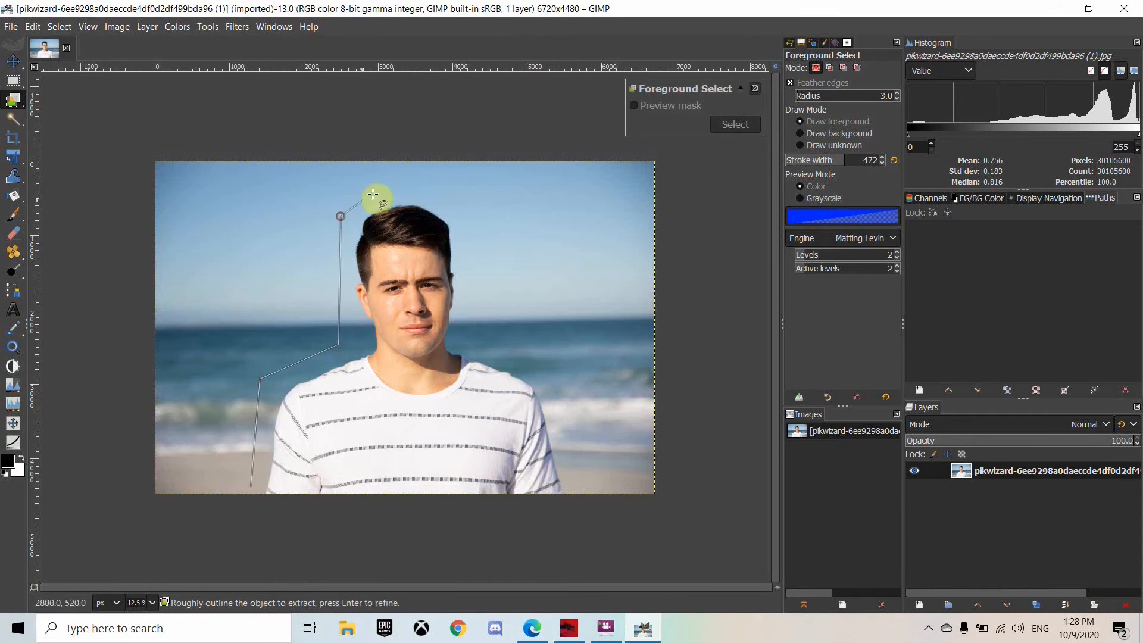
{"action": "left_click", "coordinate": [405, 182]}
{"action": "left_click", "coordinate": [473, 216]}
{"action": "left_click", "coordinate": [476, 337]}
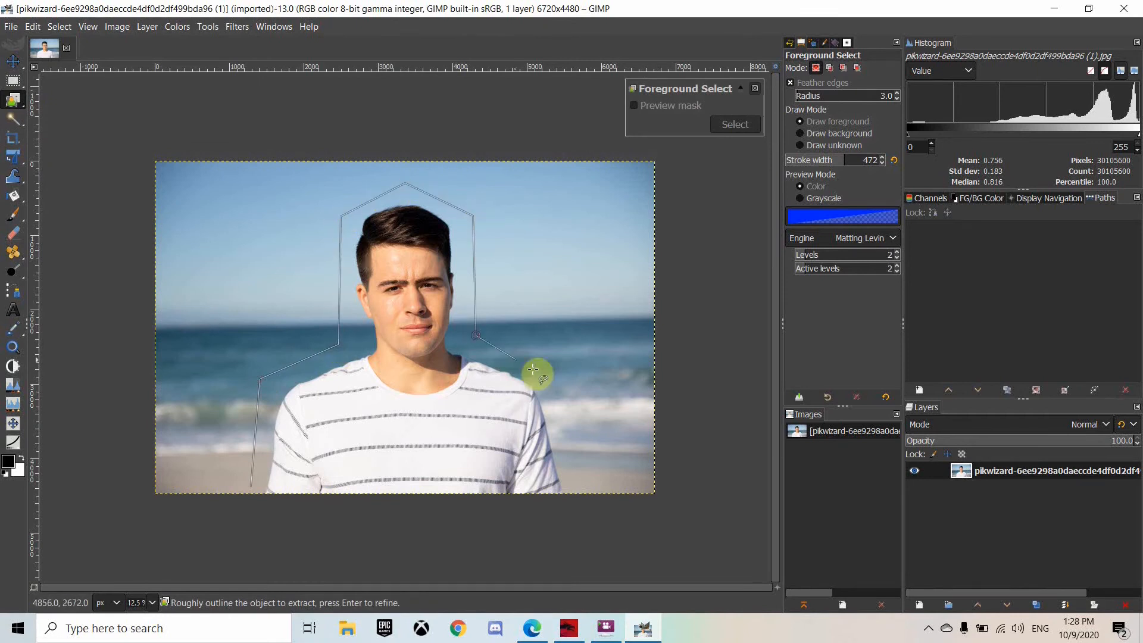
{"action": "left_click", "coordinate": [570, 385]}
{"action": "left_click", "coordinate": [574, 517]}
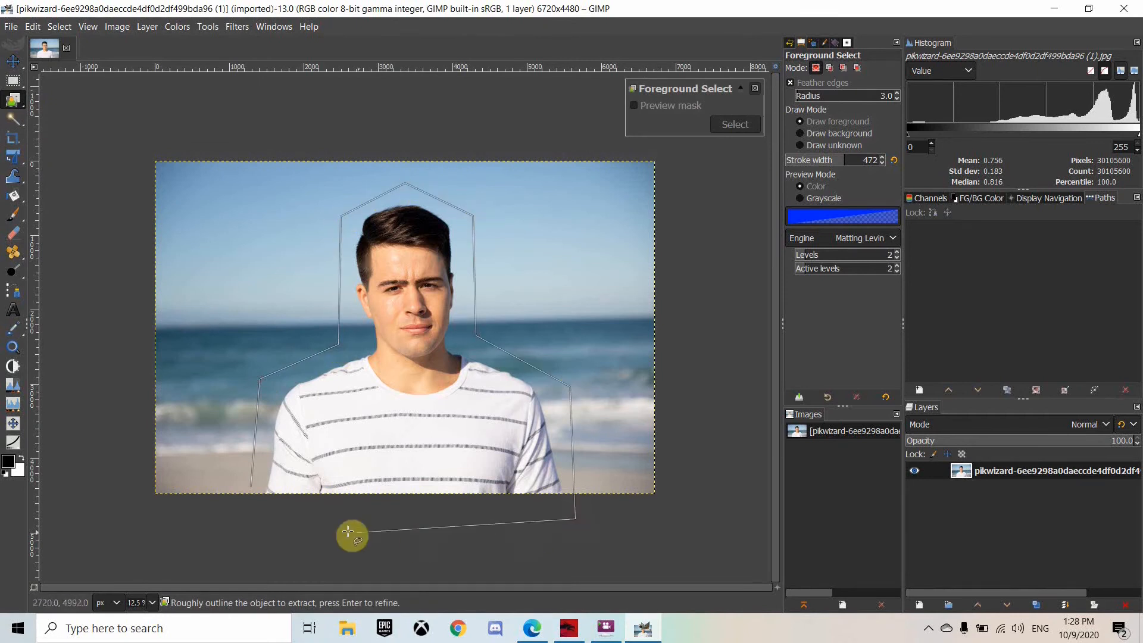
{"action": "left_click", "coordinate": [252, 518]}
{"action": "left_click", "coordinate": [252, 487]}
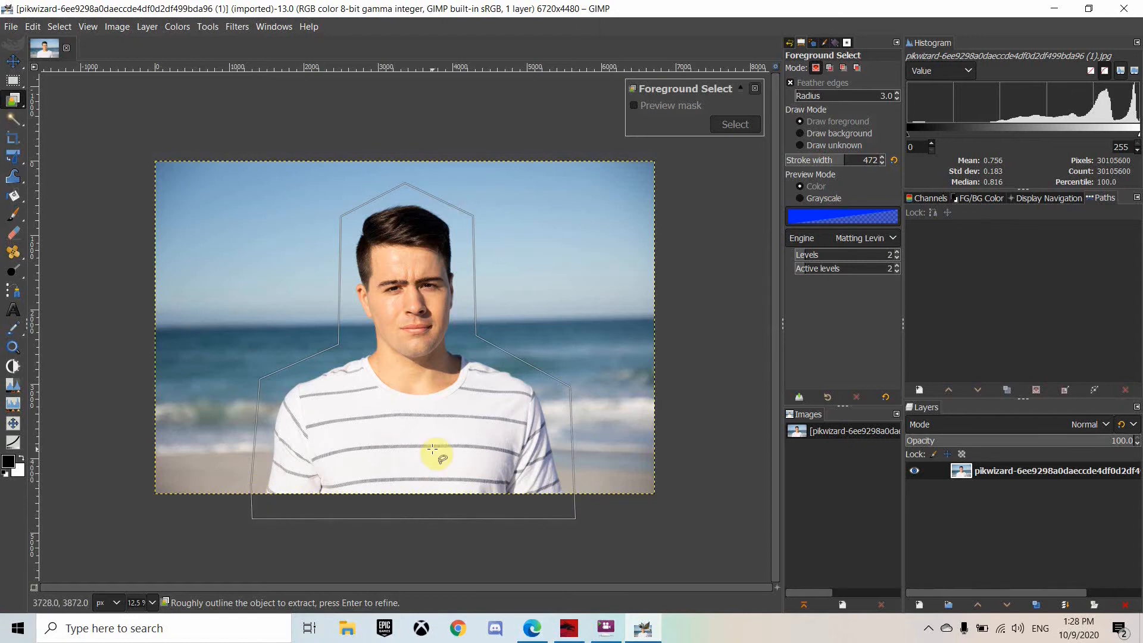
{"action": "key", "text": "Return"}
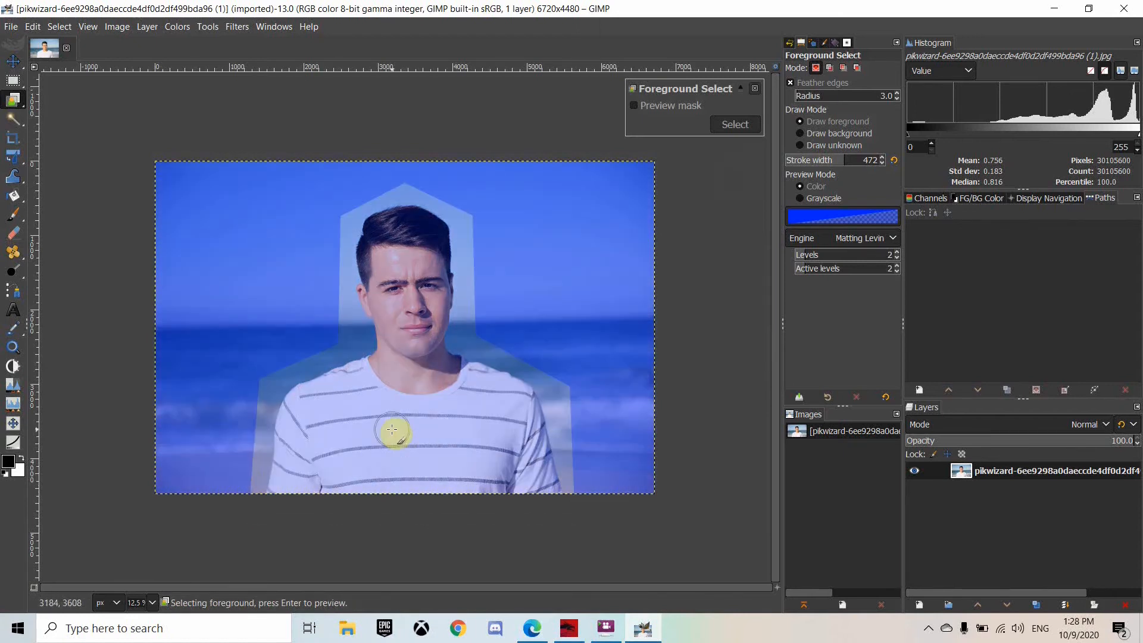
In Draw foreground mode, paint strokes over the man's face and shirt, undoing the last stray stroke
{"action": "left_click", "coordinate": [799, 121]}
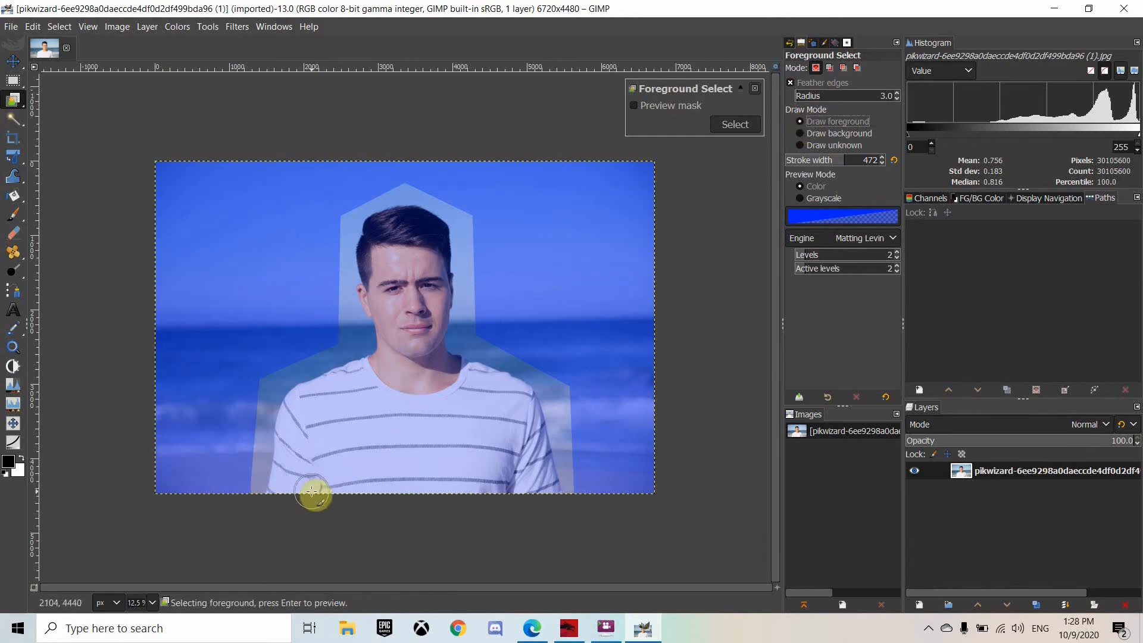
{"action": "mouse_move", "coordinate": [310, 491]}
{"action": "left_mouse_down"}
{"action": "mouse_move", "coordinate": [313, 417]}
{"action": "mouse_move", "coordinate": [397, 382]}
{"action": "mouse_move", "coordinate": [388, 387]}
{"action": "mouse_move", "coordinate": [404, 365]}
{"action": "mouse_move", "coordinate": [404, 285]}
{"action": "left_mouse_up"}
{"action": "mouse_move", "coordinate": [409, 326]}
{"action": "left_mouse_down"}
{"action": "mouse_move", "coordinate": [462, 407]}
{"action": "mouse_move", "coordinate": [375, 481]}
{"action": "mouse_move", "coordinate": [339, 447]}
{"action": "mouse_move", "coordinate": [423, 405]}
{"action": "left_mouse_up"}
{"action": "left_click_drag", "start_coordinate": [413, 399], "coordinate": [483, 471]}
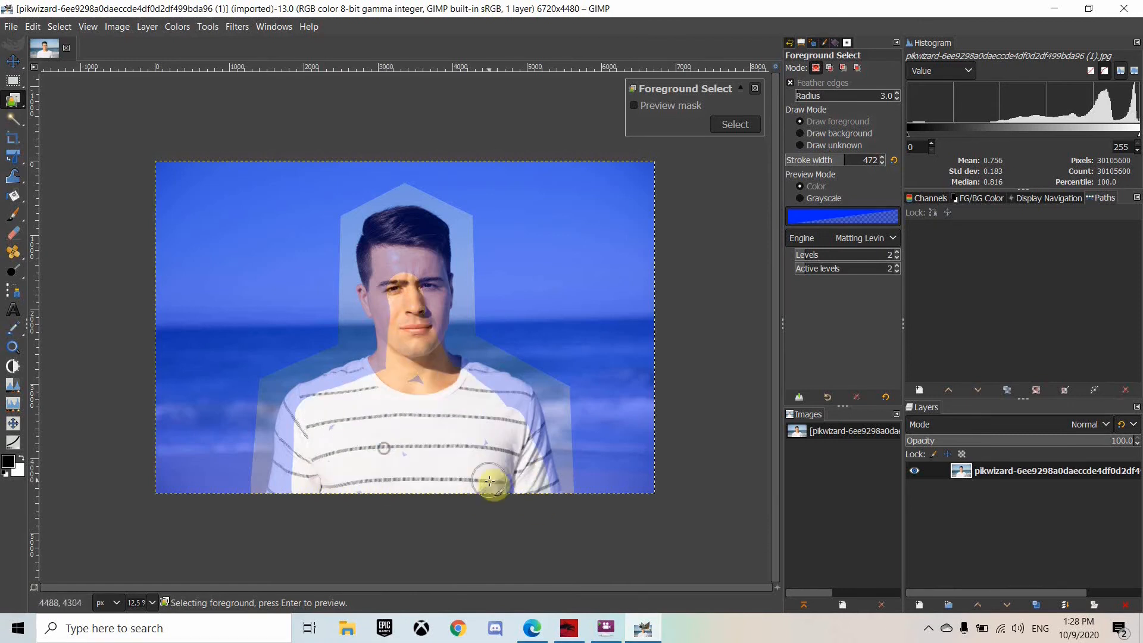
{"action": "mouse_move", "coordinate": [502, 395]}
{"action": "left_mouse_down"}
{"action": "mouse_move", "coordinate": [334, 395]}
{"action": "mouse_move", "coordinate": [304, 411]}
{"action": "mouse_move", "coordinate": [298, 459]}
{"action": "mouse_move", "coordinate": [276, 454]}
{"action": "left_mouse_up"}
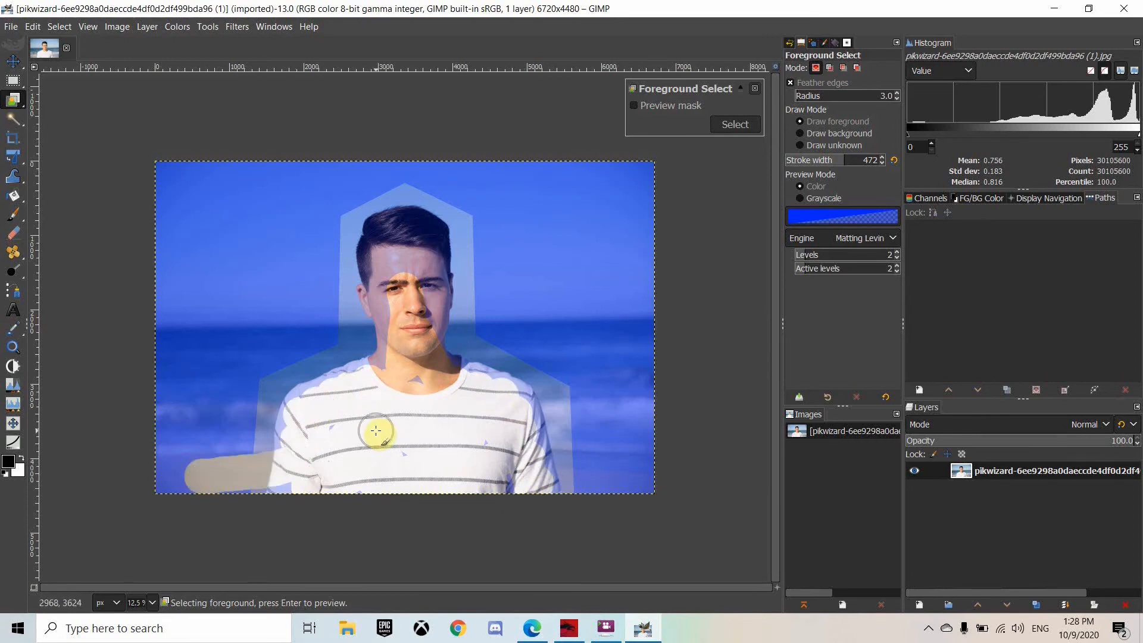
{"action": "key", "text": "ctrl+z"}
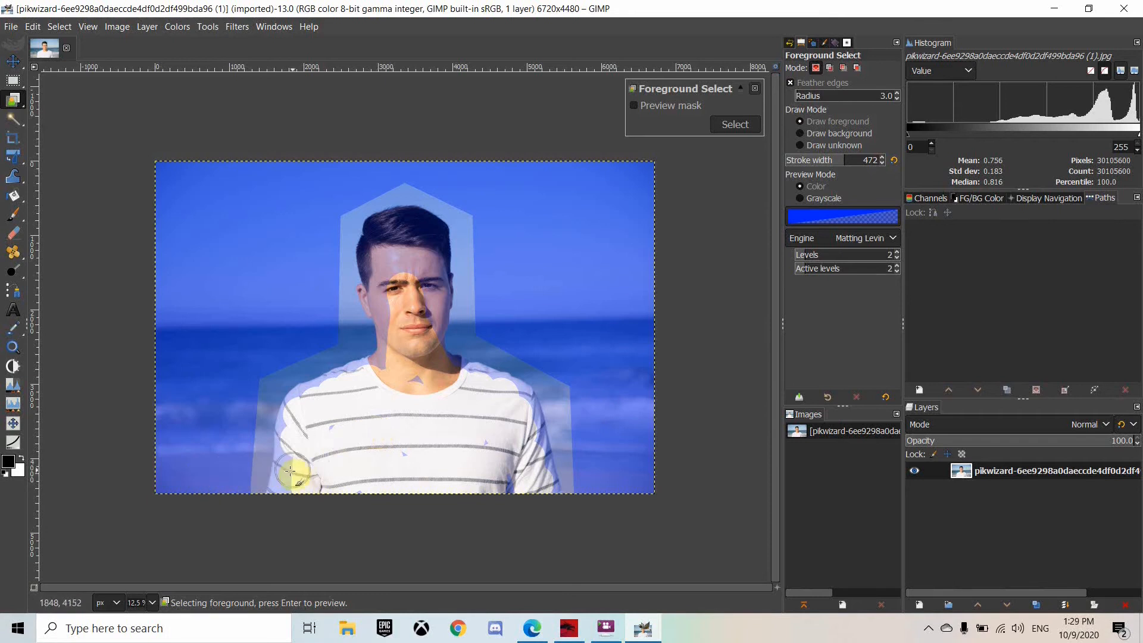
Paint more foreground strokes over the neck and shoulder at a closer zoom
{"action": "scroll", "coordinate": [395, 357], "scroll_direction": "up", "scroll_amount": 2}
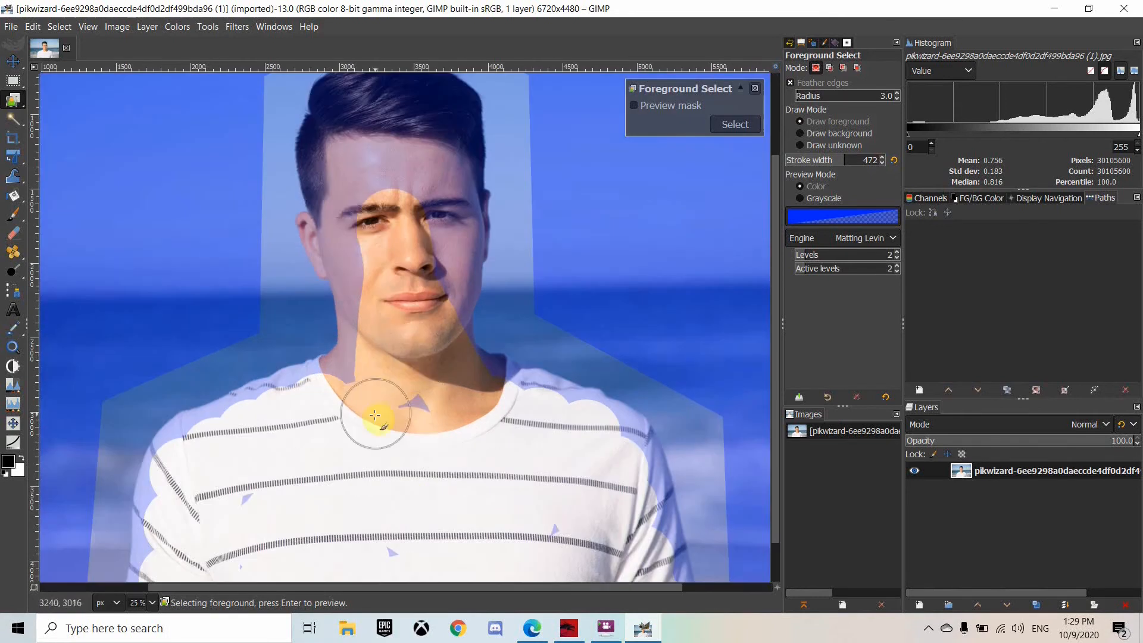
{"action": "scroll", "coordinate": [369, 262], "scroll_direction": "up", "scroll_amount": 3}
{"action": "mouse_move", "coordinate": [351, 247]}
{"action": "left_mouse_down"}
{"action": "mouse_move", "coordinate": [366, 297]}
{"action": "mouse_move", "coordinate": [341, 276]}
{"action": "mouse_move", "coordinate": [356, 219]}
{"action": "mouse_move", "coordinate": [405, 210]}
{"action": "mouse_move", "coordinate": [434, 220]}
{"action": "mouse_move", "coordinate": [441, 248]}
{"action": "mouse_move", "coordinate": [379, 272]}
{"action": "mouse_move", "coordinate": [455, 315]}
{"action": "mouse_move", "coordinate": [438, 301]}
{"action": "mouse_move", "coordinate": [444, 286]}
{"action": "mouse_move", "coordinate": [437, 332]}
{"action": "mouse_move", "coordinate": [453, 334]}
{"action": "mouse_move", "coordinate": [441, 397]}
{"action": "mouse_move", "coordinate": [377, 402]}
{"action": "mouse_move", "coordinate": [373, 427]}
{"action": "left_mouse_up"}
{"action": "scroll", "coordinate": [380, 423], "scroll_direction": "down", "scroll_amount": 3}
{"action": "mouse_move", "coordinate": [491, 367]}
{"action": "left_mouse_down"}
{"action": "mouse_move", "coordinate": [560, 377]}
{"action": "mouse_move", "coordinate": [612, 399]}
{"action": "left_mouse_up"}
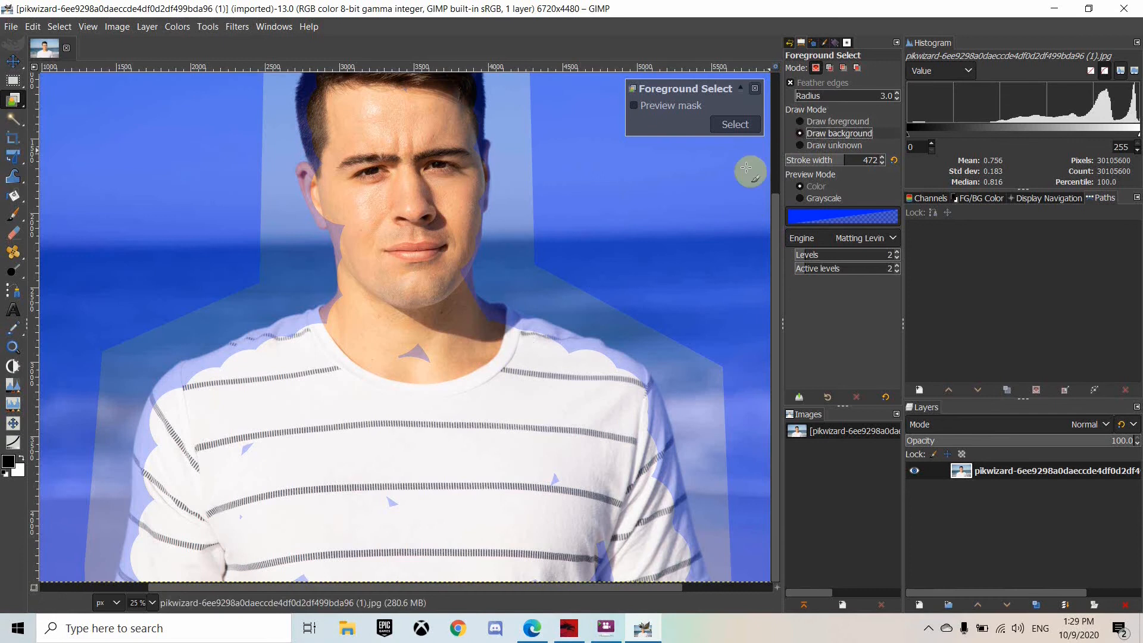
Paint a foreground stroke along the lower shirt stripes
{"action": "left_click", "coordinate": [800, 134]}
{"action": "left_click", "coordinate": [800, 146]}
{"action": "left_click", "coordinate": [800, 122]}
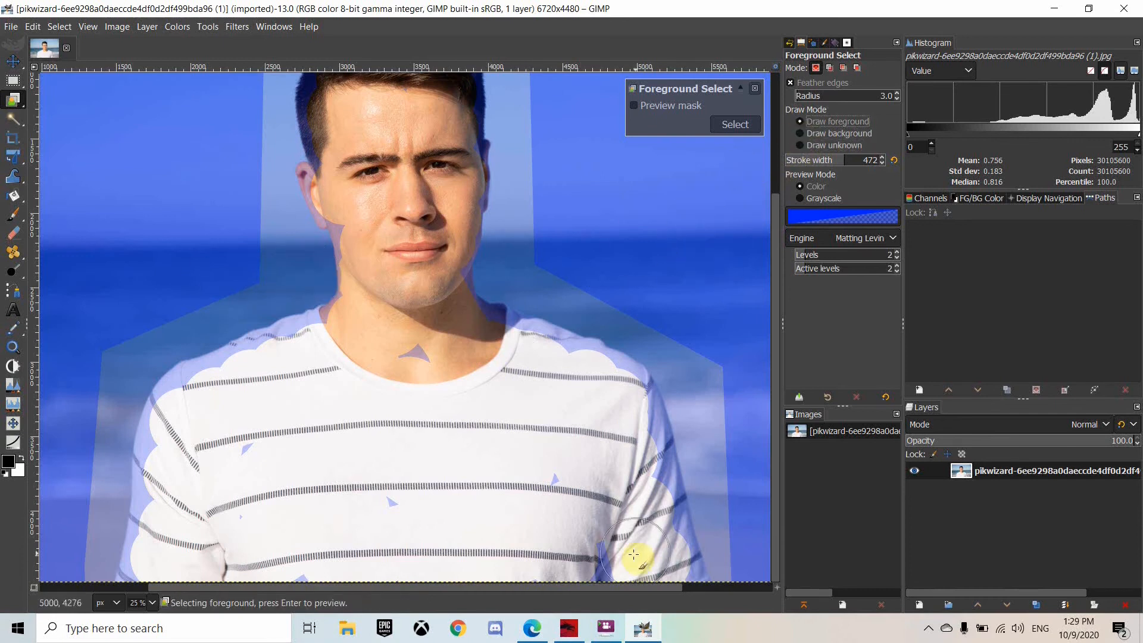
{"action": "mouse_move", "coordinate": [653, 544]}
{"action": "left_mouse_down"}
{"action": "mouse_move", "coordinate": [635, 449]}
{"action": "mouse_move", "coordinate": [248, 547]}
{"action": "mouse_move", "coordinate": [278, 543]}
{"action": "left_mouse_up"}
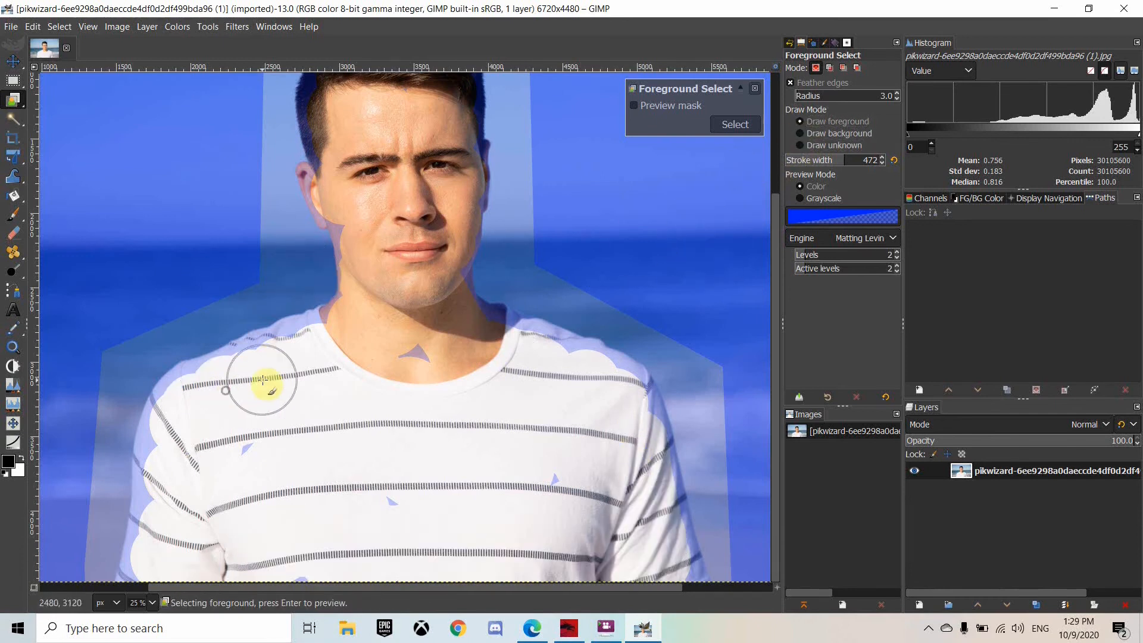
Apply the refined foreground selection of the man
{"action": "scroll", "coordinate": [334, 347], "scroll_direction": "up", "scroll_amount": 3}
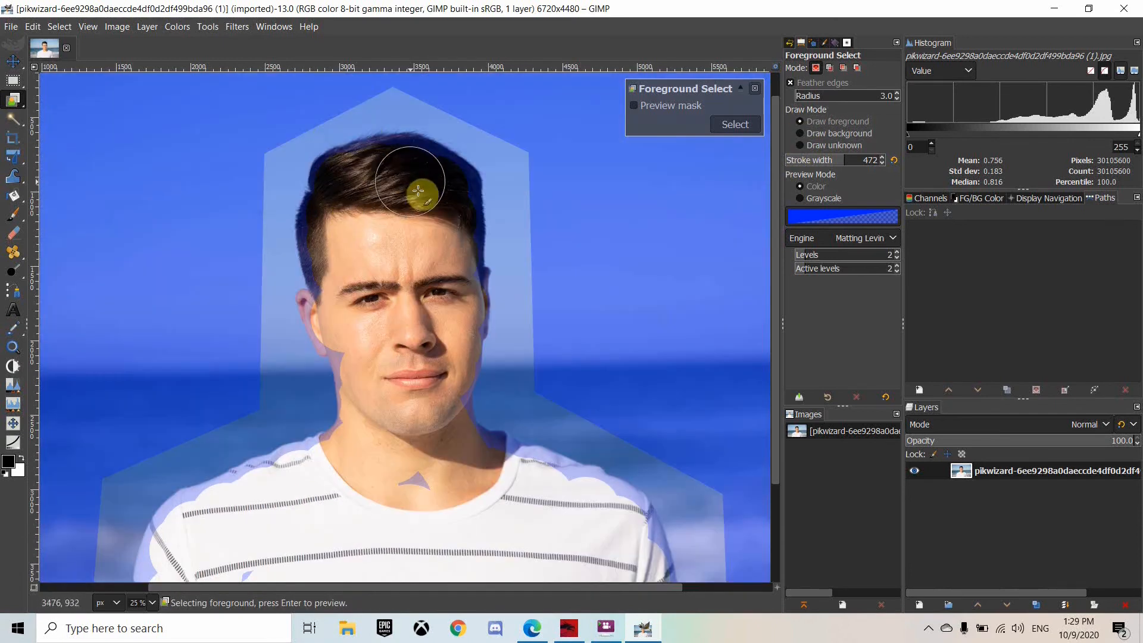
{"action": "scroll", "coordinate": [409, 276], "scroll_direction": "down", "scroll_amount": 1}
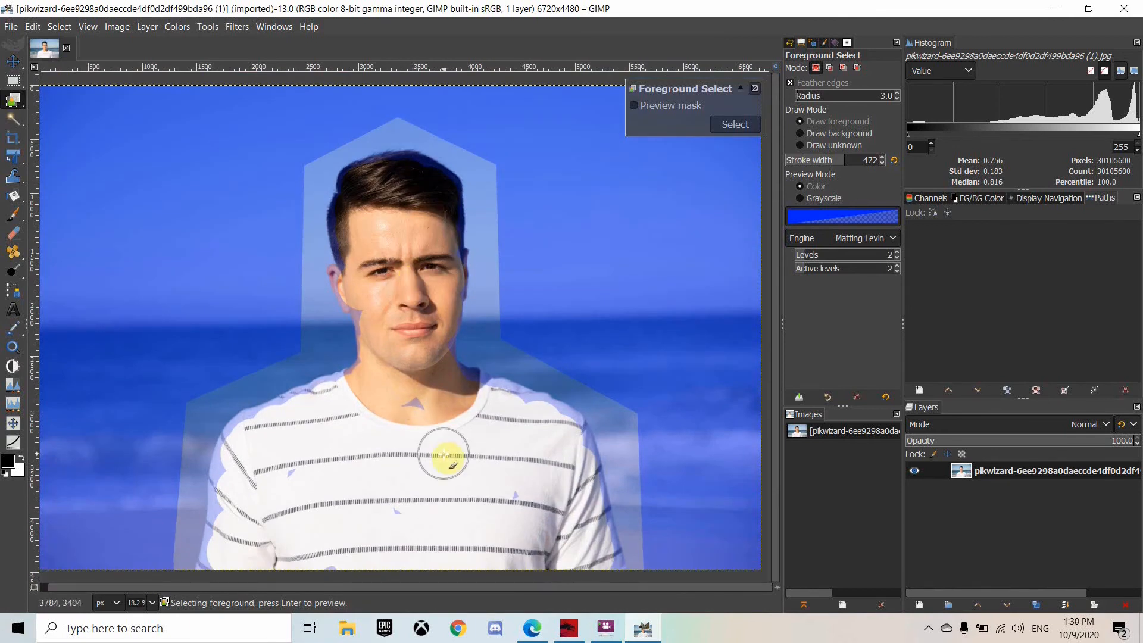
{"action": "key", "text": "Return"}
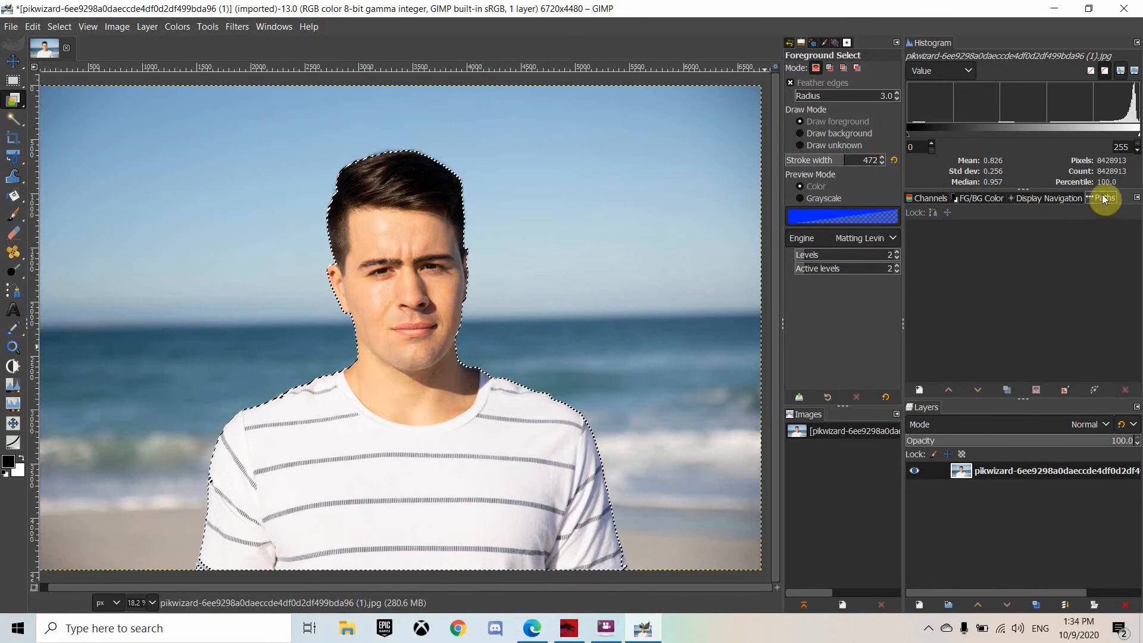
Open the Paths dialog and convert the current selection to a path
{"action": "left_click", "coordinate": [273, 28]}
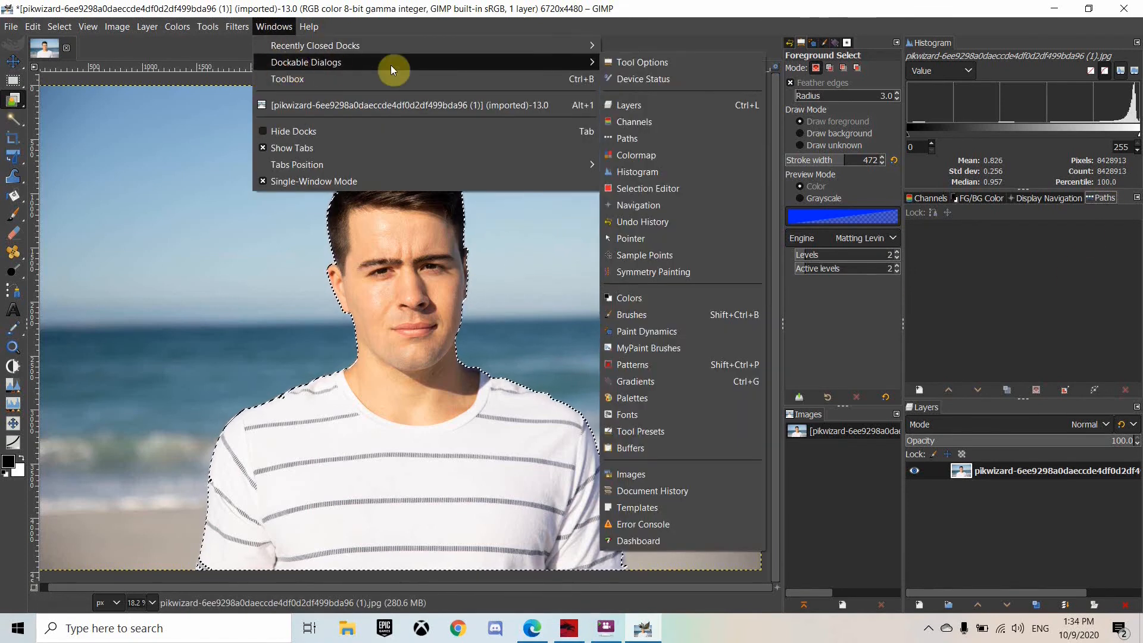
{"action": "mouse_move", "coordinate": [516, 60]}
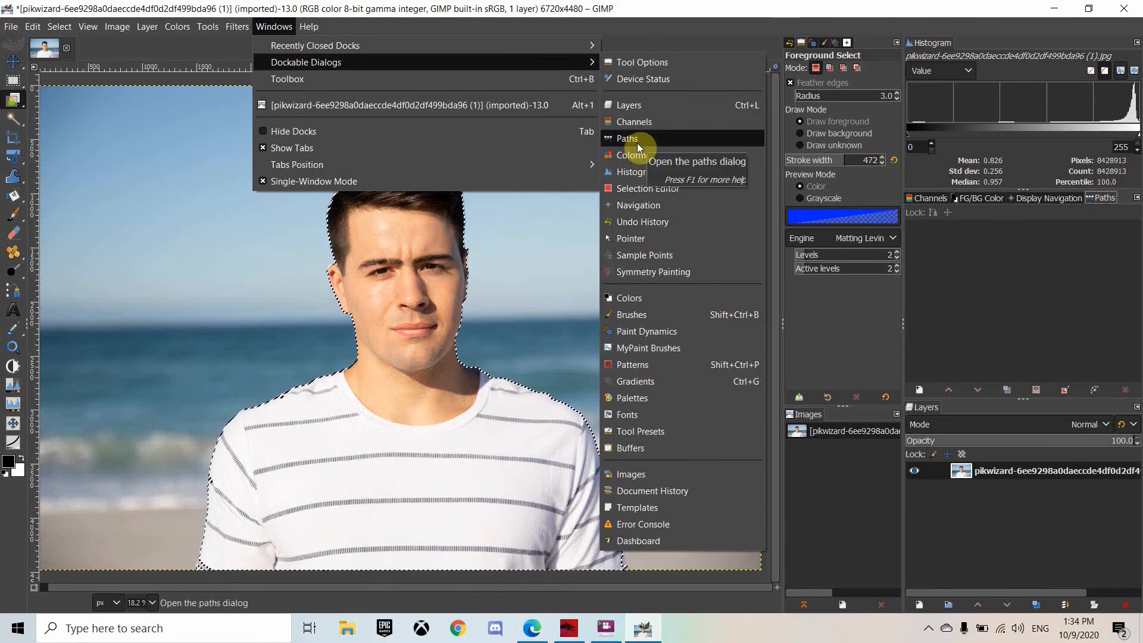
{"action": "left_click", "coordinate": [988, 260]}
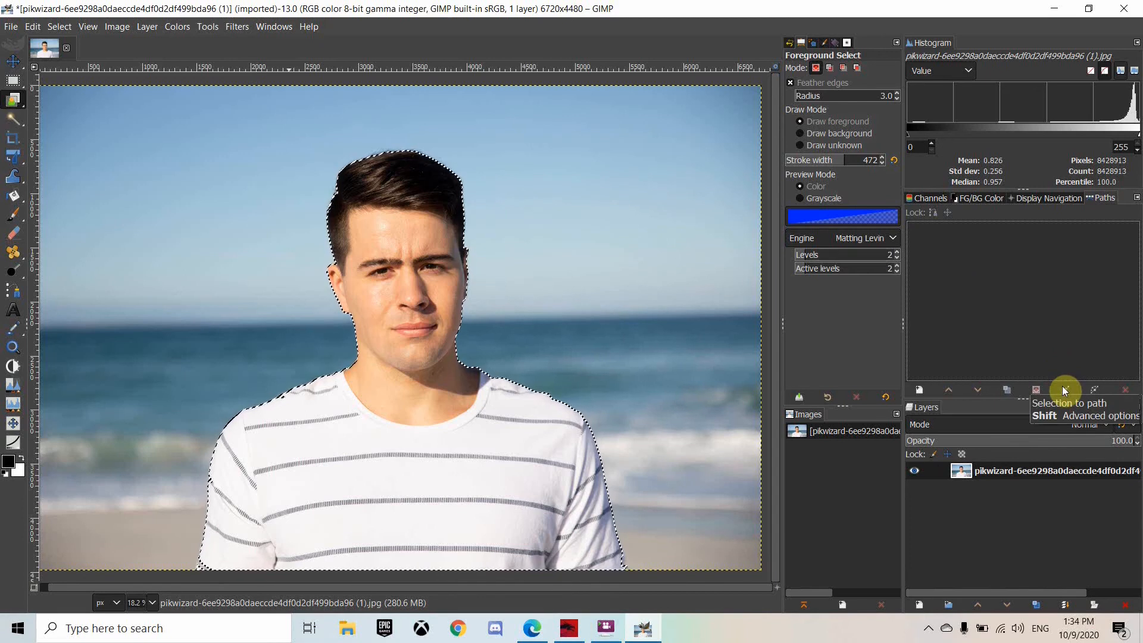
{"action": "left_click", "coordinate": [1064, 390]}
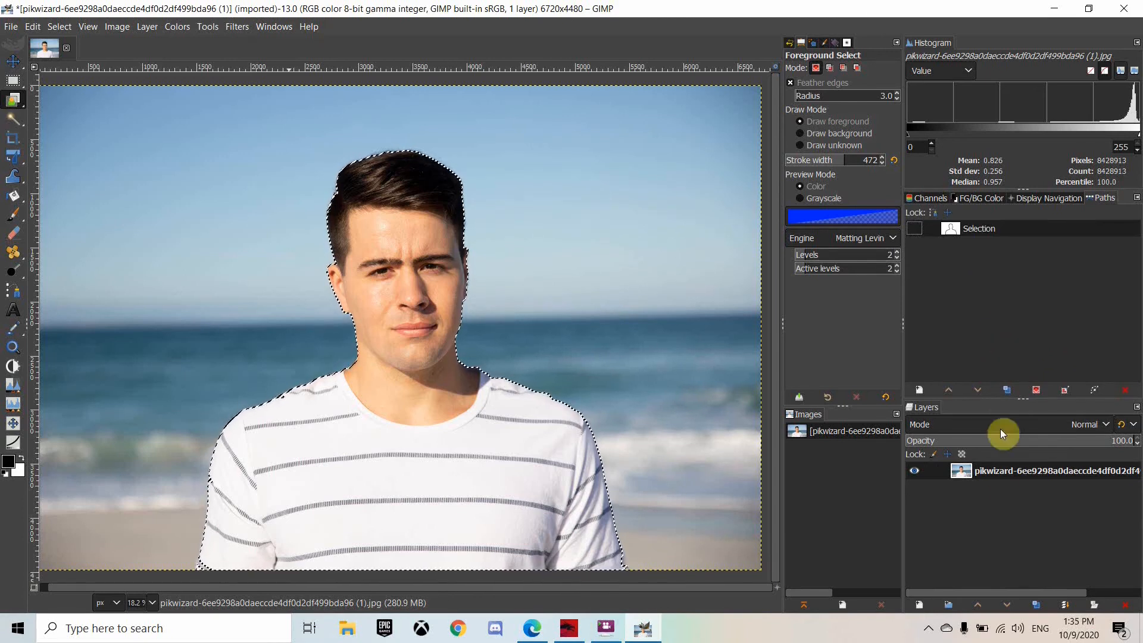
Add an alpha channel to the photo layer, then add a layer mask initialised from the selection
{"action": "right_click", "coordinate": [1001, 473]}
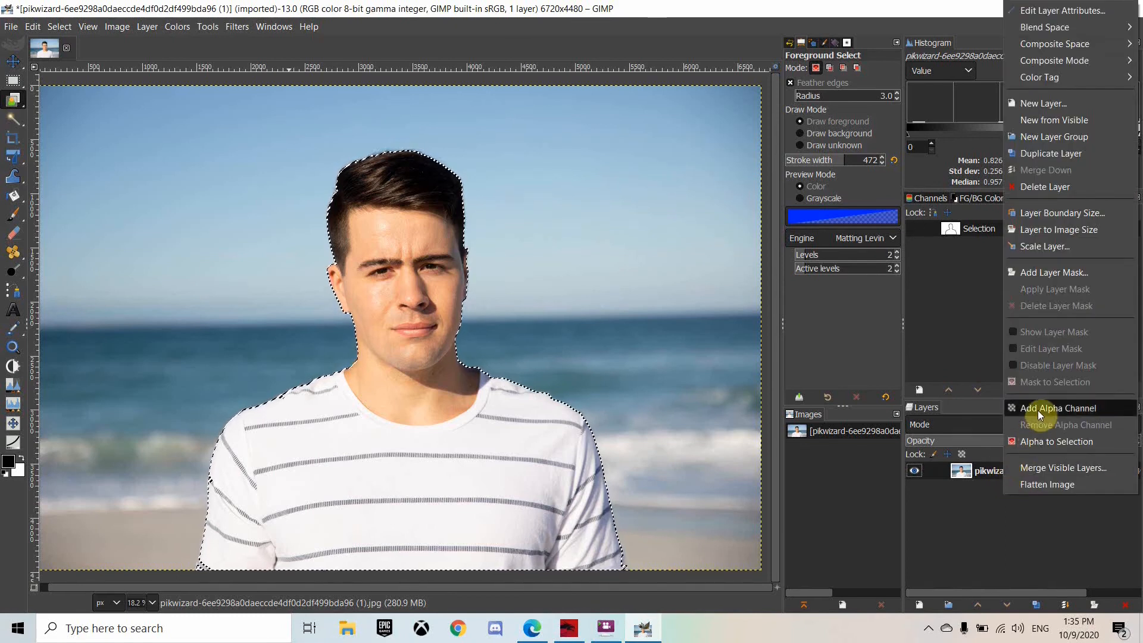
{"action": "left_click", "coordinate": [1039, 411]}
{"action": "right_click", "coordinate": [1016, 469]}
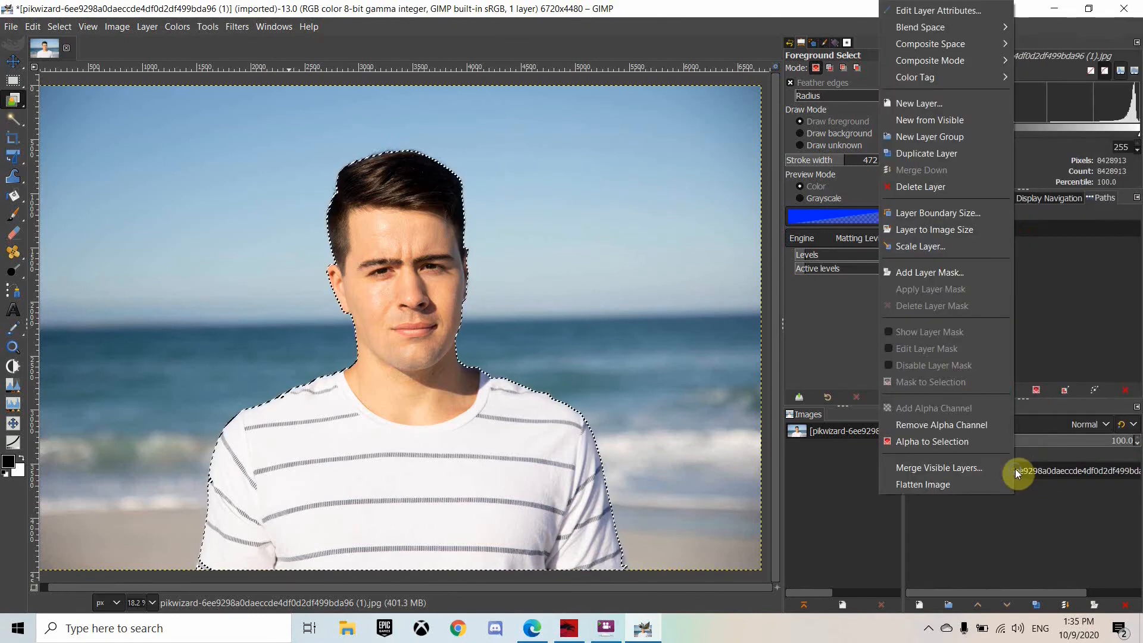
{"action": "left_click", "coordinate": [932, 273]}
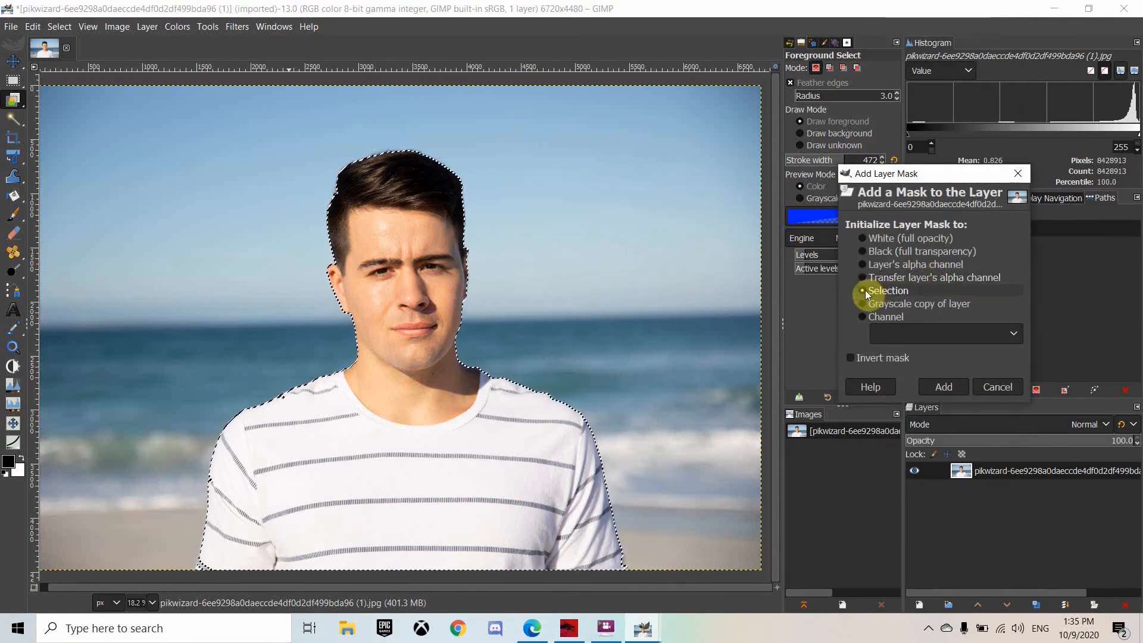
{"action": "left_click", "coordinate": [947, 386]}
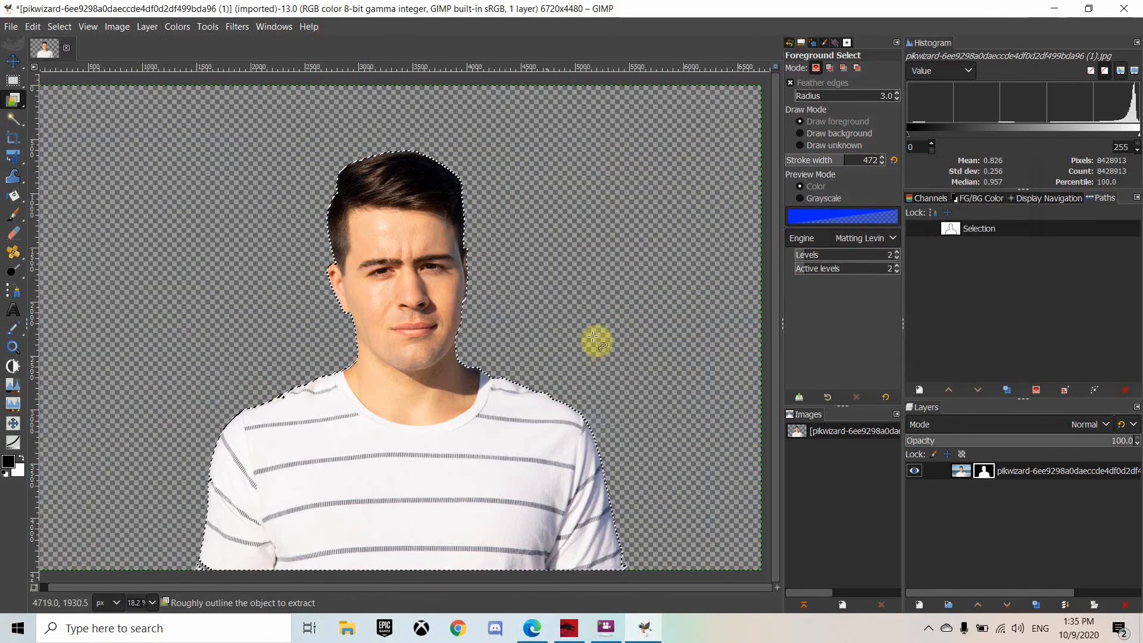
Create a new layer named color filled with White
{"action": "right_click", "coordinate": [985, 504]}
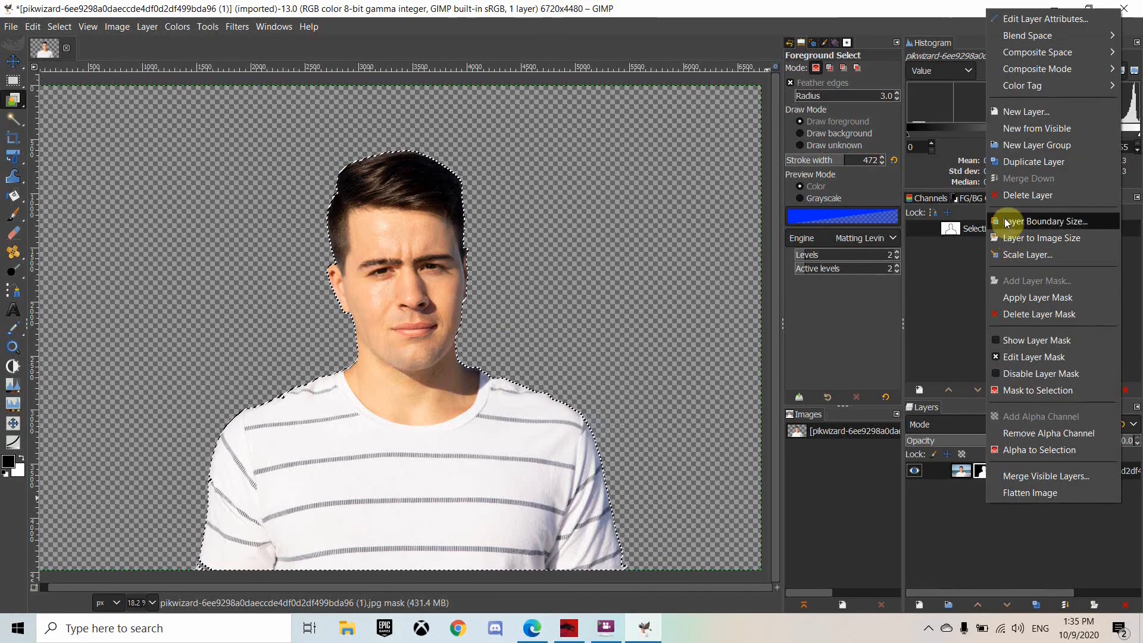
{"action": "left_click", "coordinate": [1012, 113]}
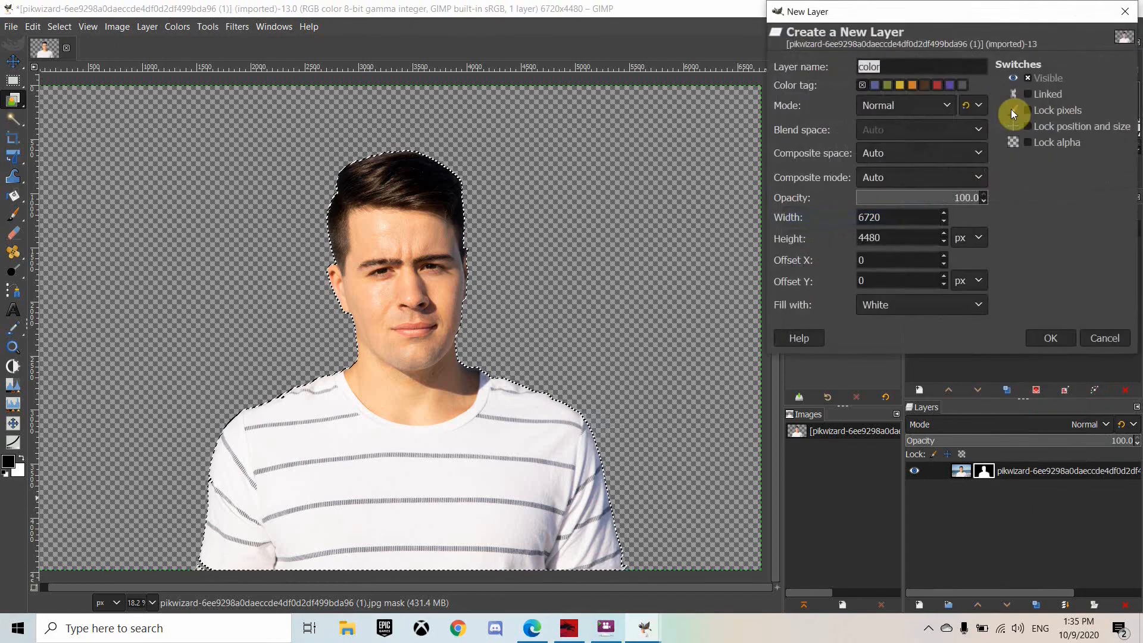
{"action": "left_click", "coordinate": [959, 305]}
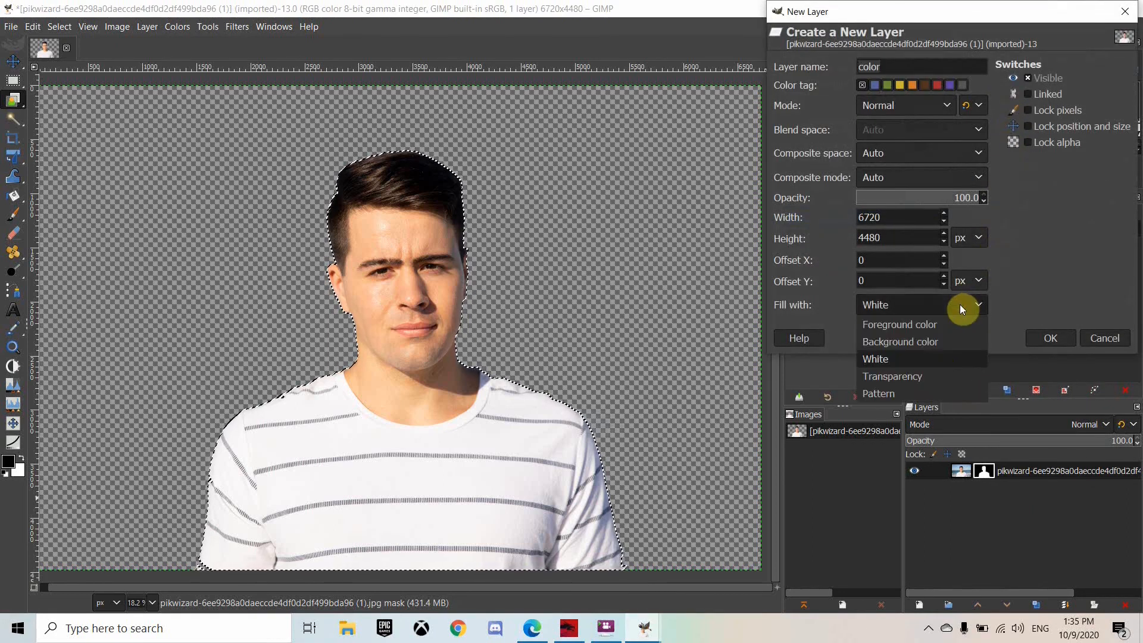
{"action": "left_click", "coordinate": [916, 356]}
{"action": "left_click", "coordinate": [1049, 338]}
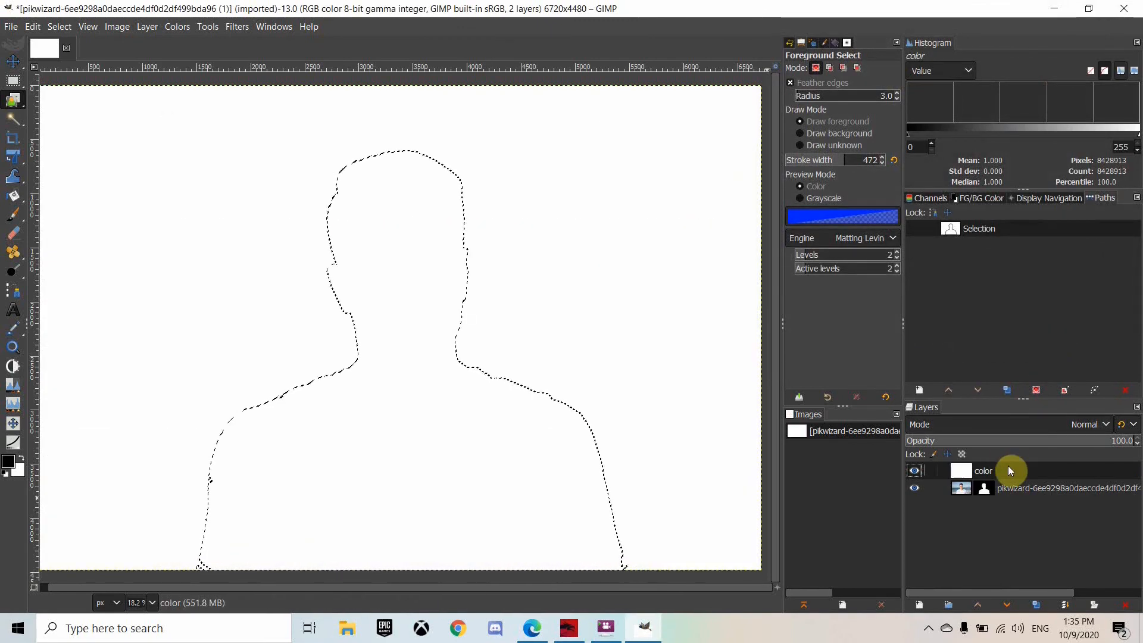
Move the color layer beneath the photo layer and clear the selection
{"action": "left_click_drag", "start_coordinate": [1010, 471], "coordinate": [1011, 498]}
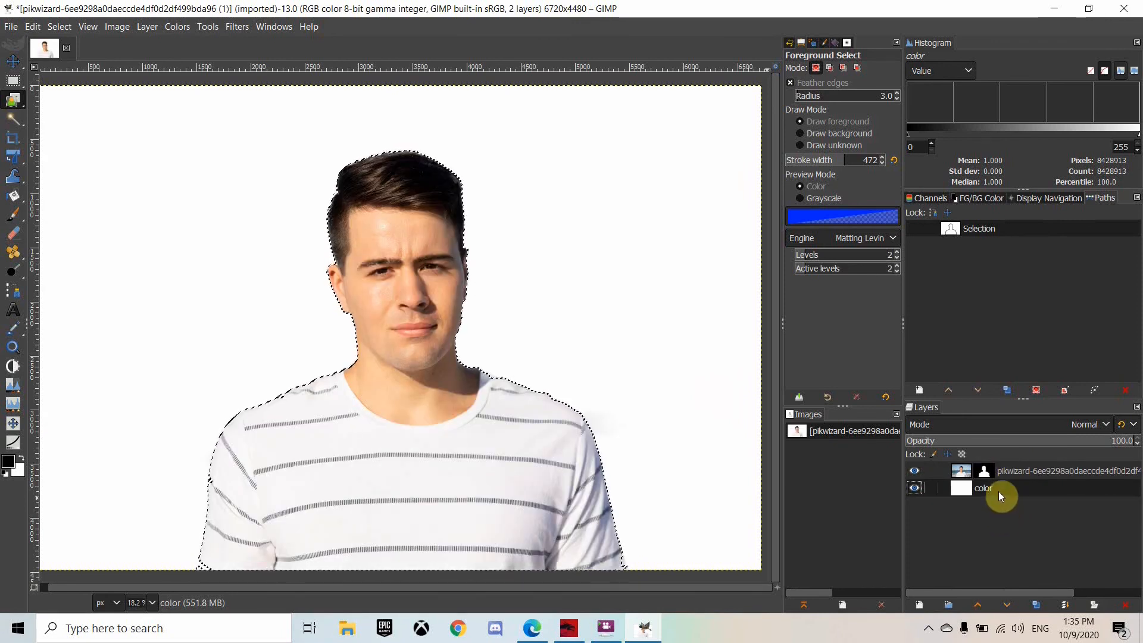
{"action": "key", "text": "ctrl+shift+a"}
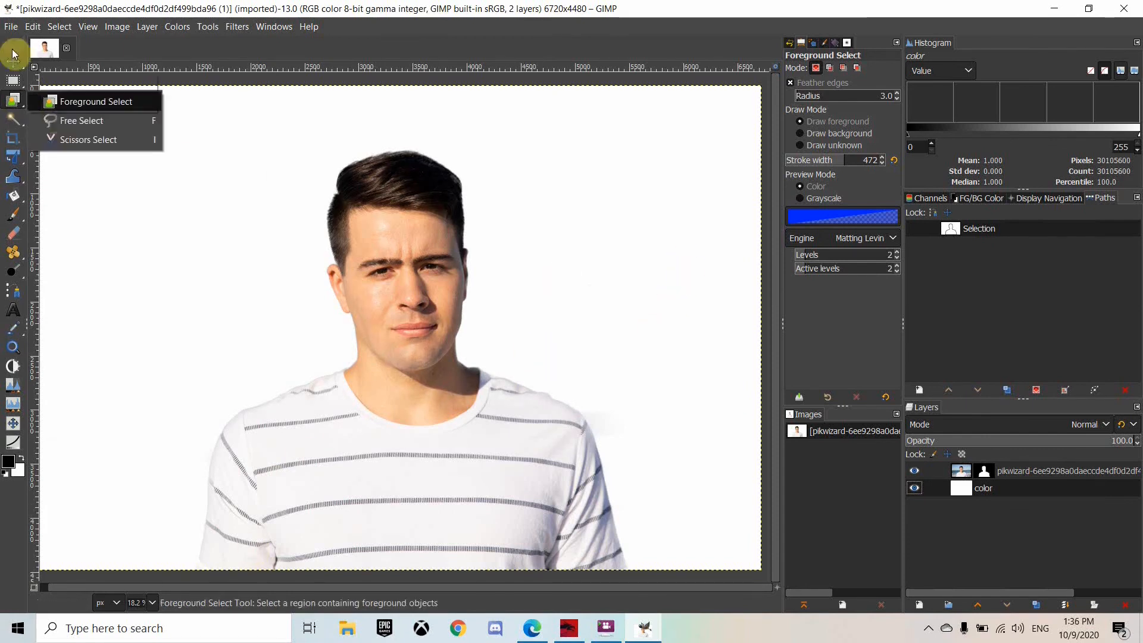
Export the image to Downloads as pikwizard-6ee9298a0daeccde4df0d2df499bda96!!!.jpg with JPEG quality 90
{"action": "left_click", "coordinate": [11, 26]}
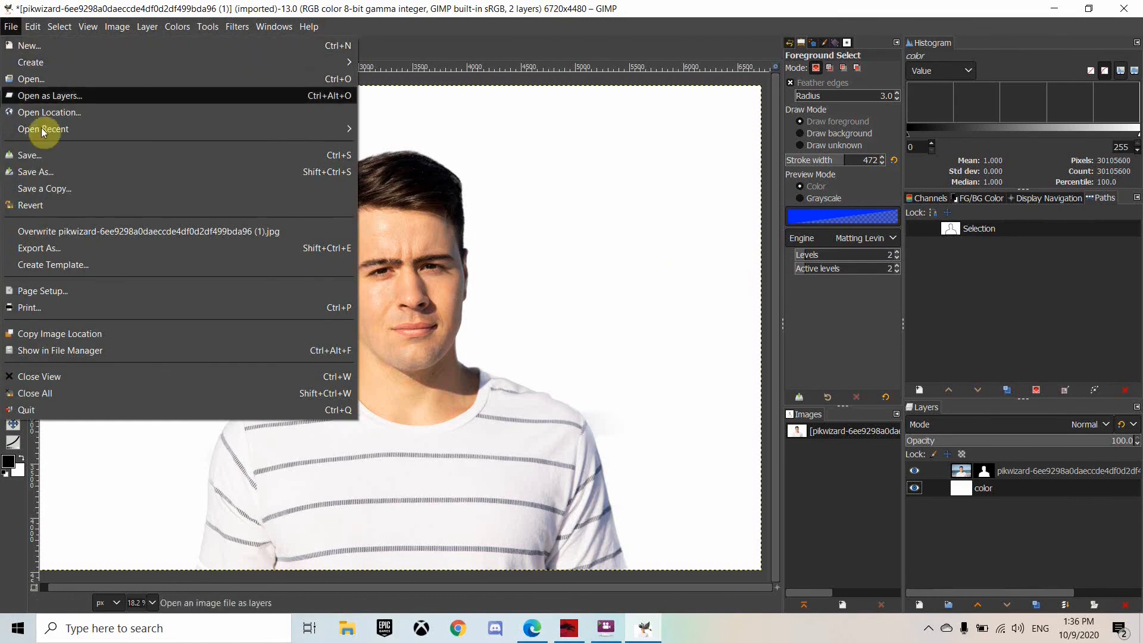
{"action": "left_click", "coordinate": [52, 248]}
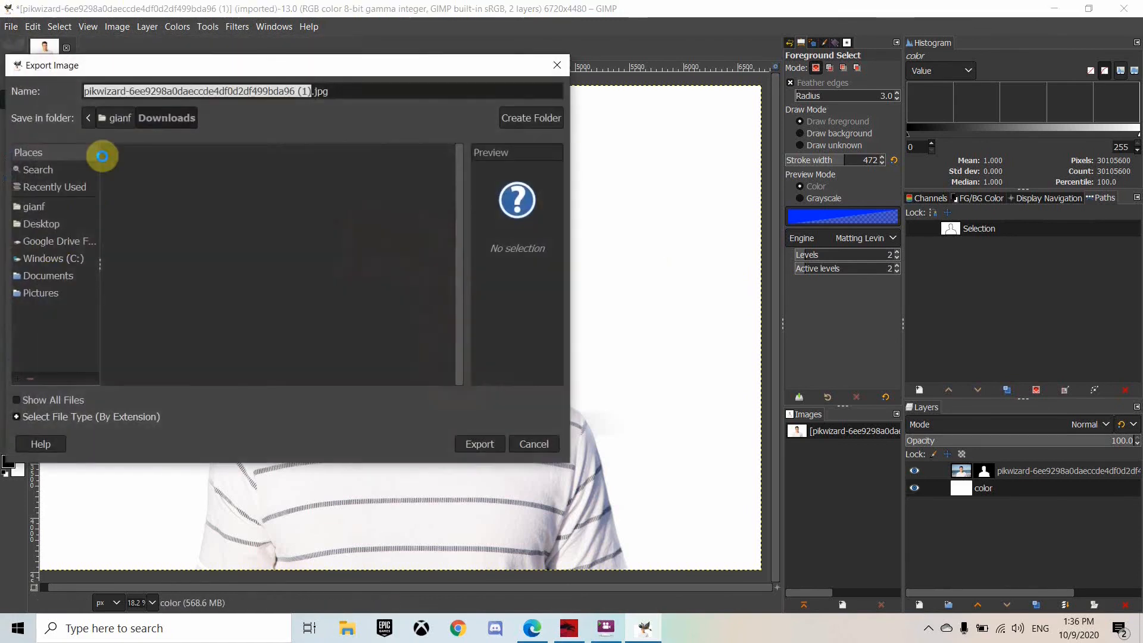
{"action": "left_click", "coordinate": [309, 90]}
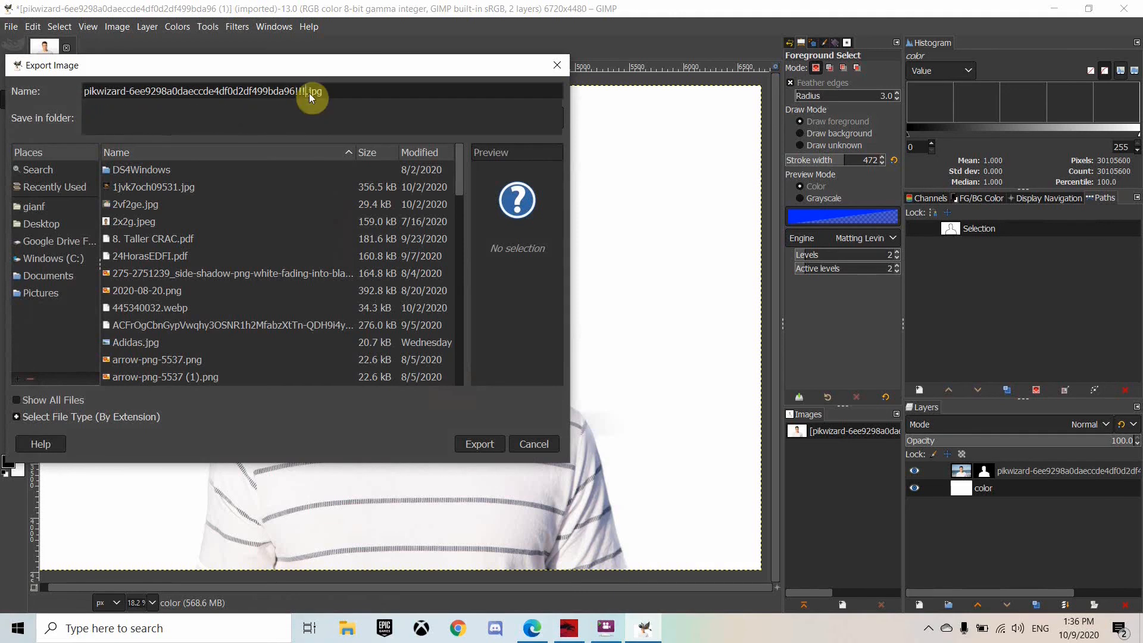
{"action": "type", "text": "!!!"}
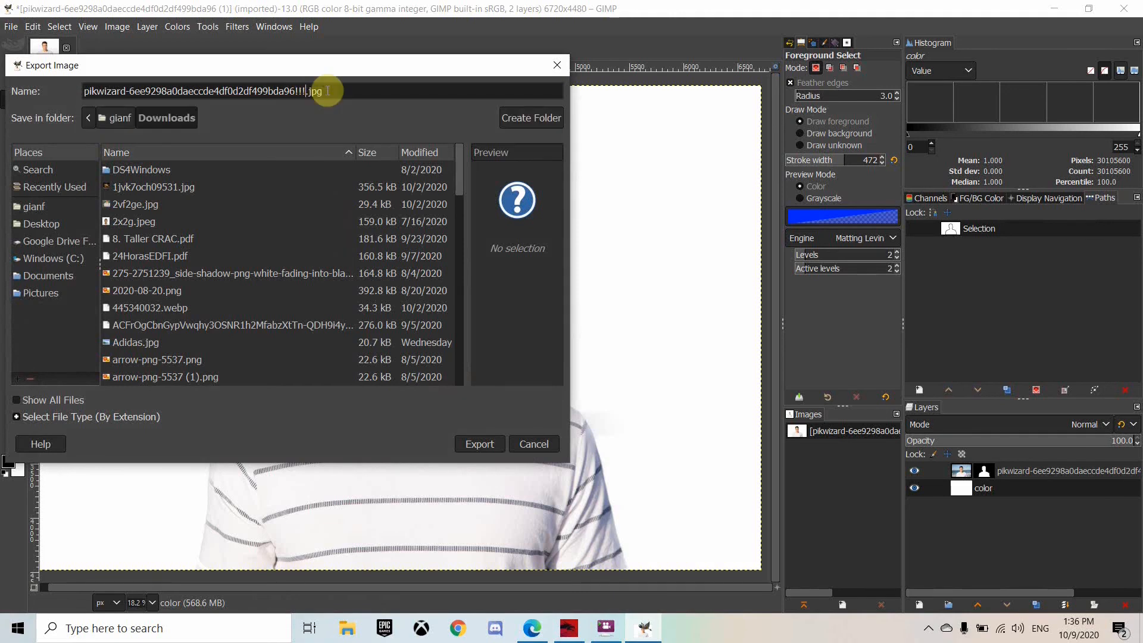
{"action": "left_click", "coordinate": [467, 446]}
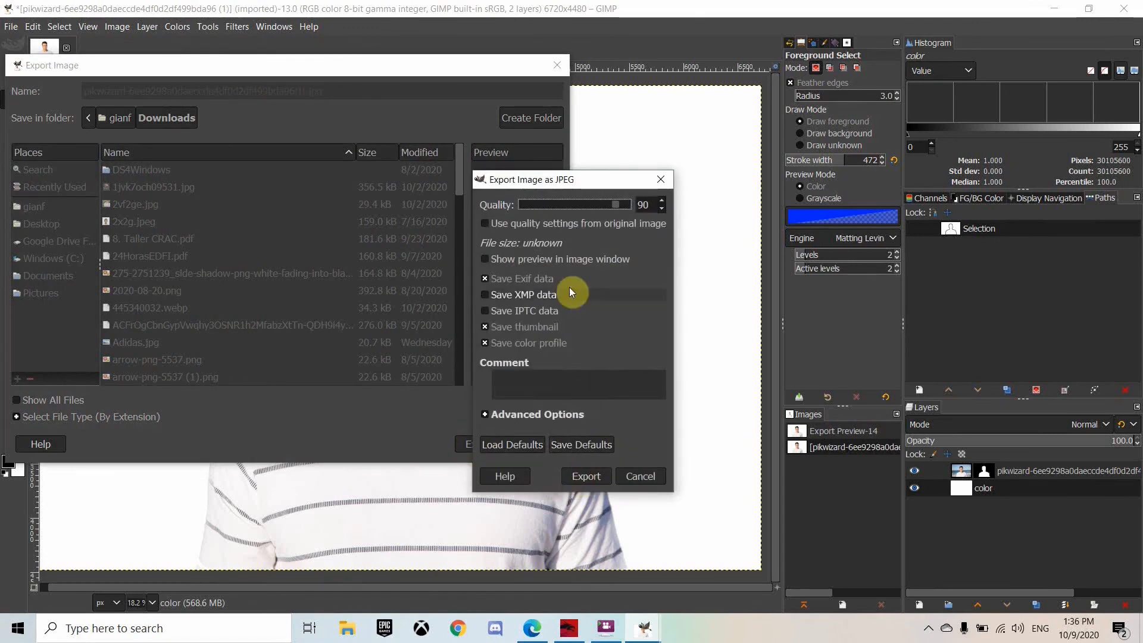
{"action": "left_click", "coordinate": [586, 480]}
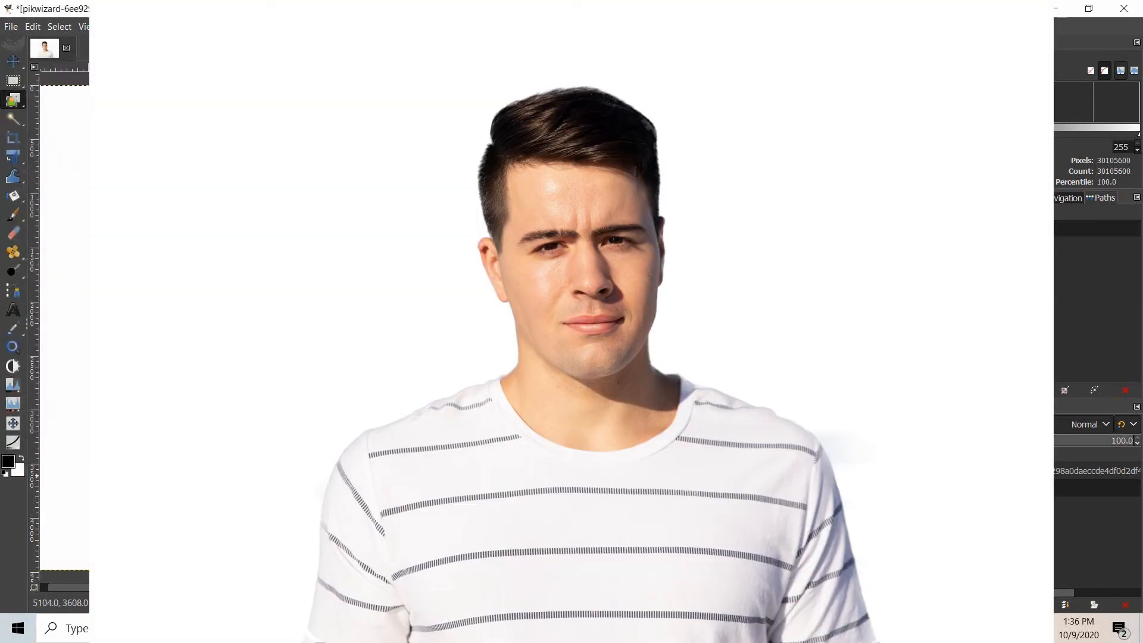